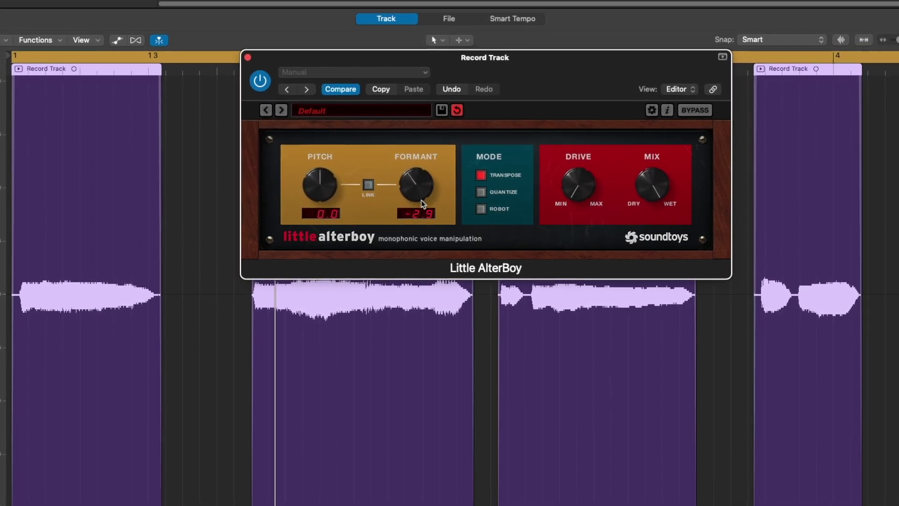
# Lower the formant in Little AlterBoy on the vocal Record Track
pyautogui.moveTo(421, 199); pyautogui.dragTo(420, 217)
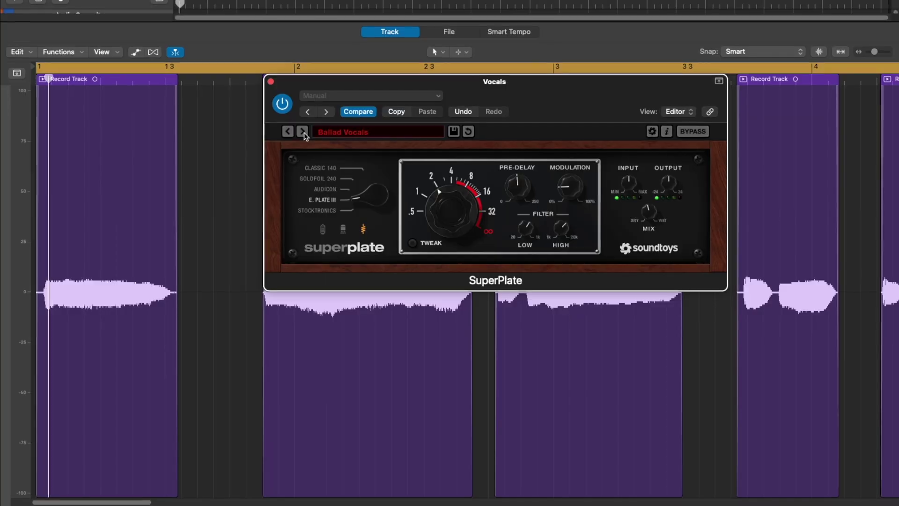
# Switch the Vocals track's SuperPlate from Ballad Vocals to the Bright Vocal Plate preset and reduce its wet mix
pyautogui.click(300, 130)
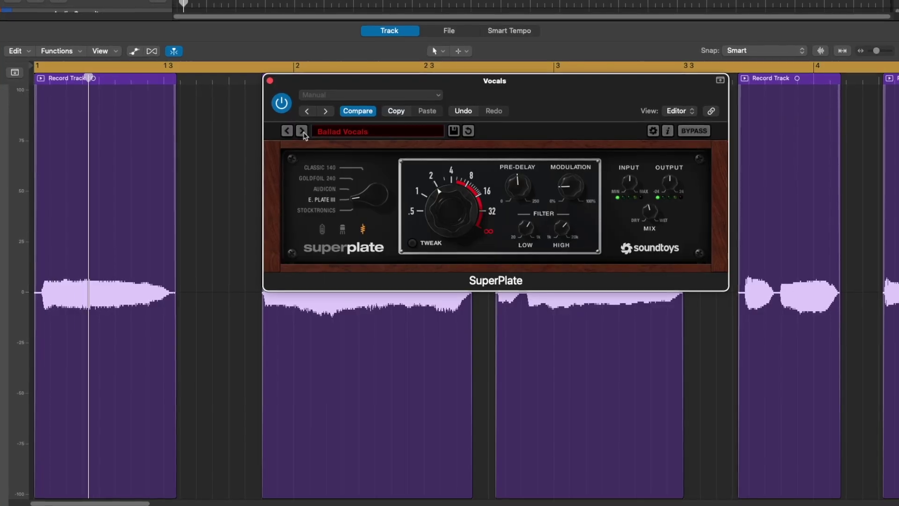
pyautogui.click(300, 130)
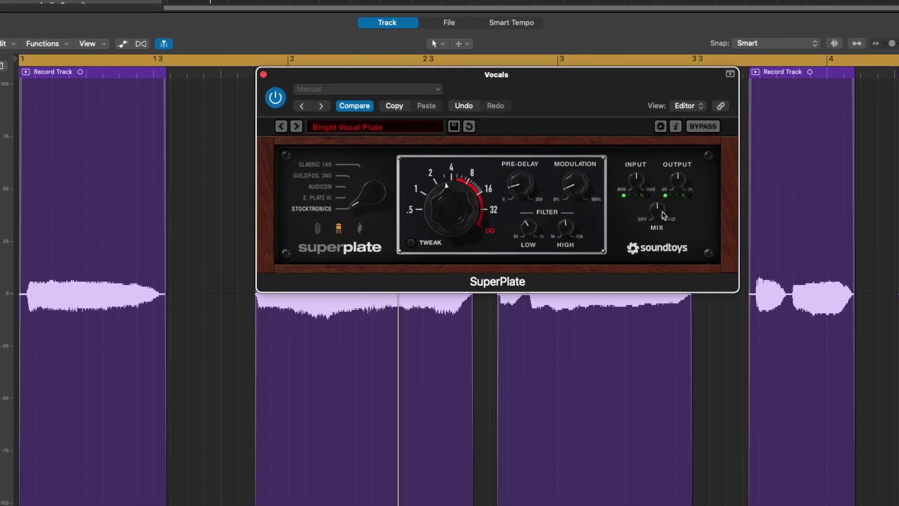
pyautogui.moveTo(657, 211); pyautogui.dragTo(660, 237)
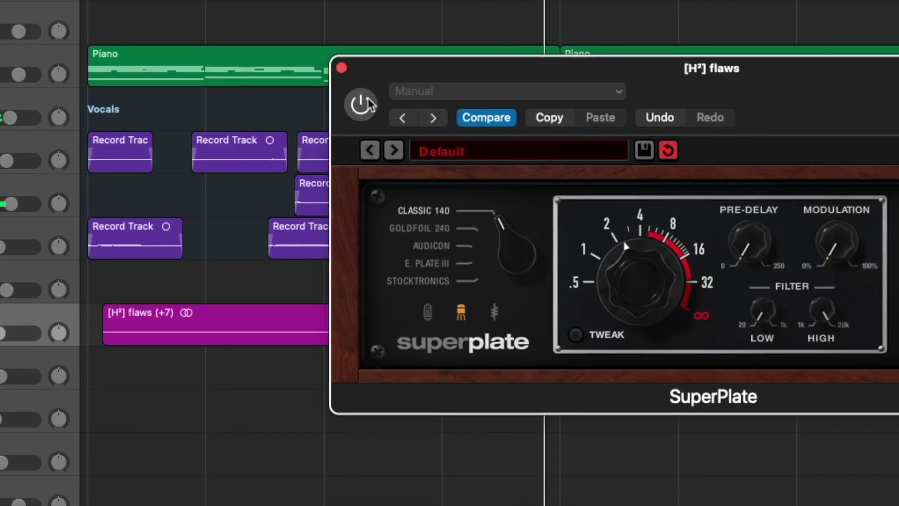
# Enable SuperPlate on the [H²] flaws track and adjust its dry/wet mix
pyautogui.click(373, 104)
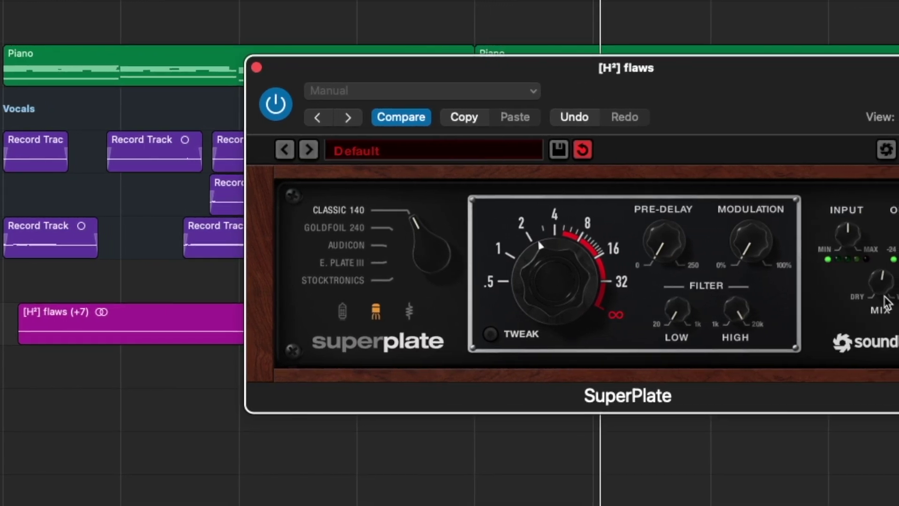
pyautogui.moveTo(892, 280); pyautogui.dragTo(895, 283)
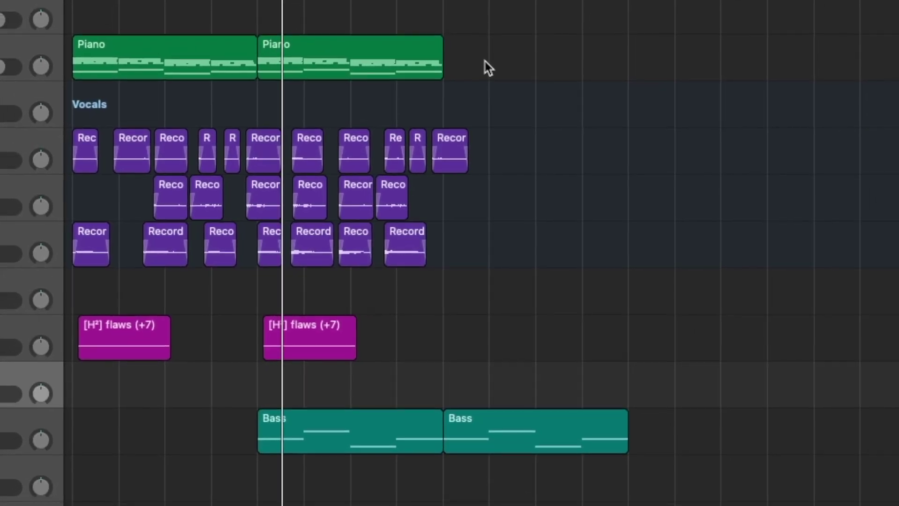
# Copy the Piano region to the Inst 3 track at bar 9 and delete the low bass notes from the copy
pyautogui.moveTo(345, 62); pyautogui.dragTo(521, 371)
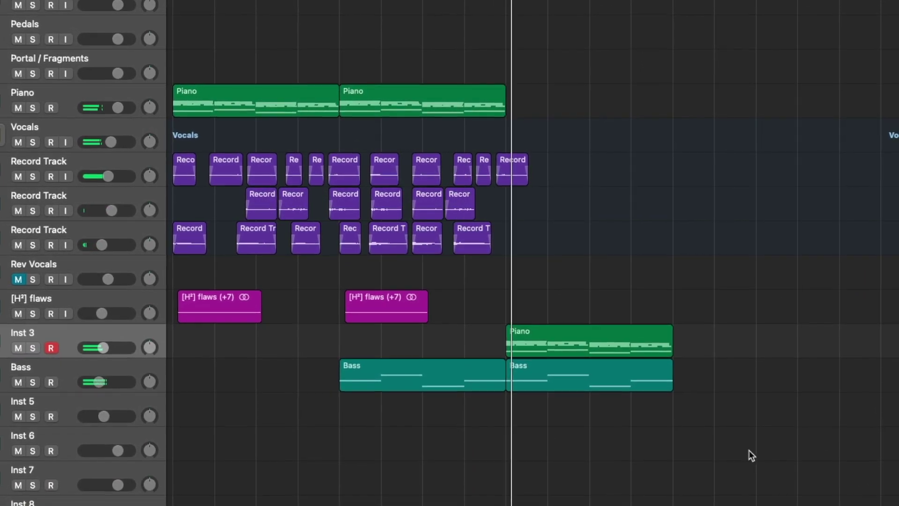
pyautogui.doubleClick(613, 343)
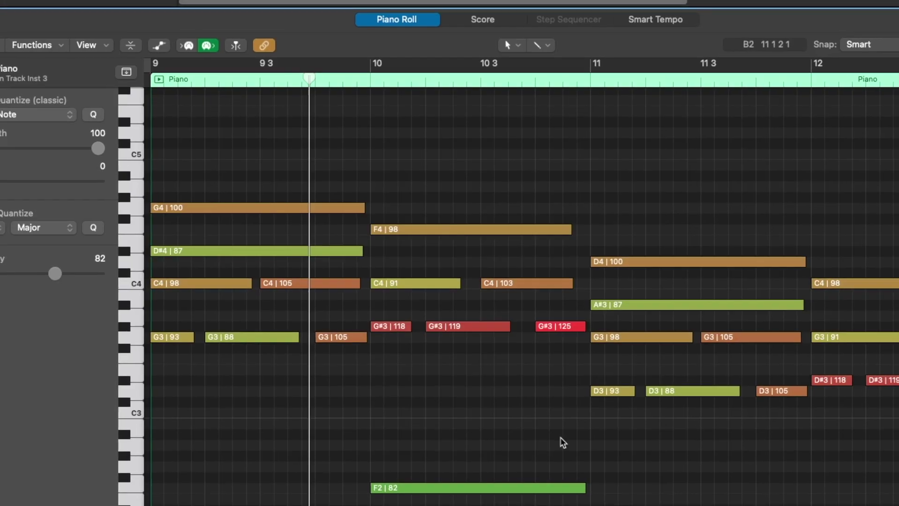
pyautogui.scroll(-5, 397, 477)
pyautogui.moveTo(325, 366); pyautogui.dragTo(892, 494)
pyautogui.press('Delete')
pyautogui.scroll(1, 474, 238)
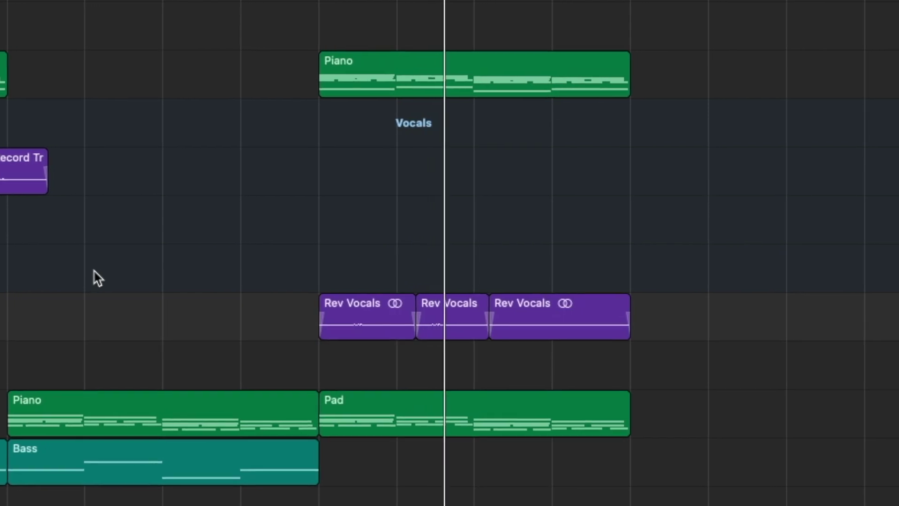
pyautogui.rightClick(747, 253)
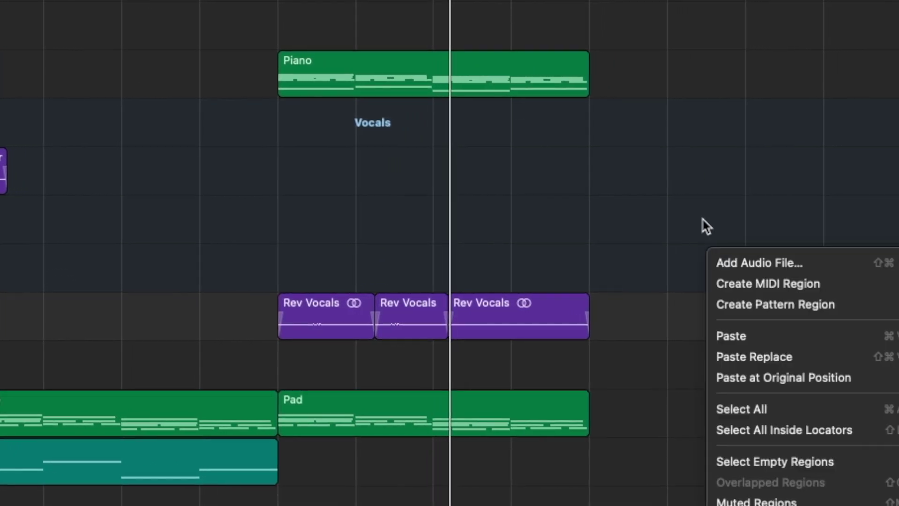
pyautogui.press('Escape')
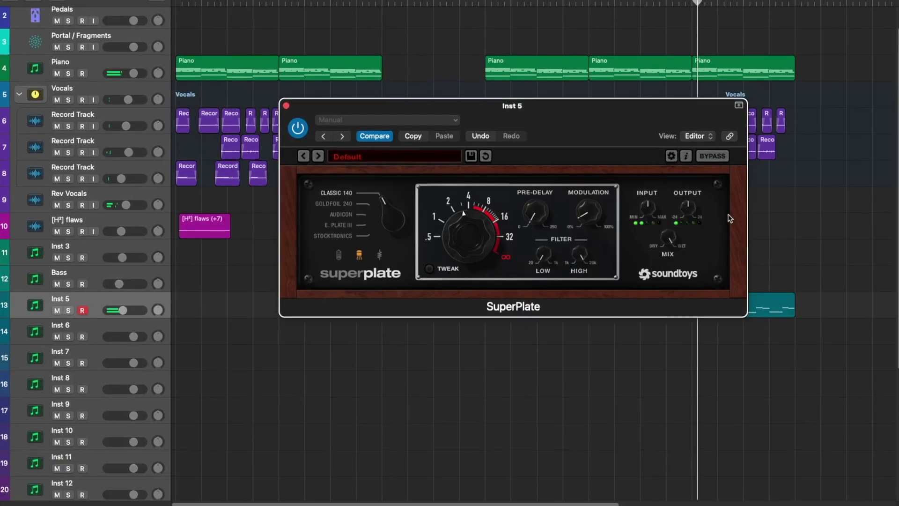
# Reduce the wet mix of SuperPlate on the Inst 5 track
pyautogui.moveTo(672, 246); pyautogui.dragTo(668, 261)
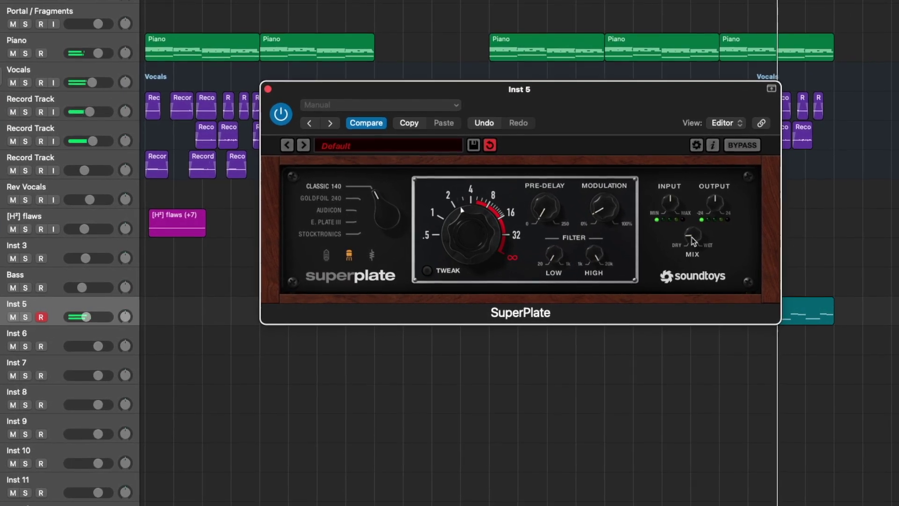
pyautogui.moveTo(688, 239)
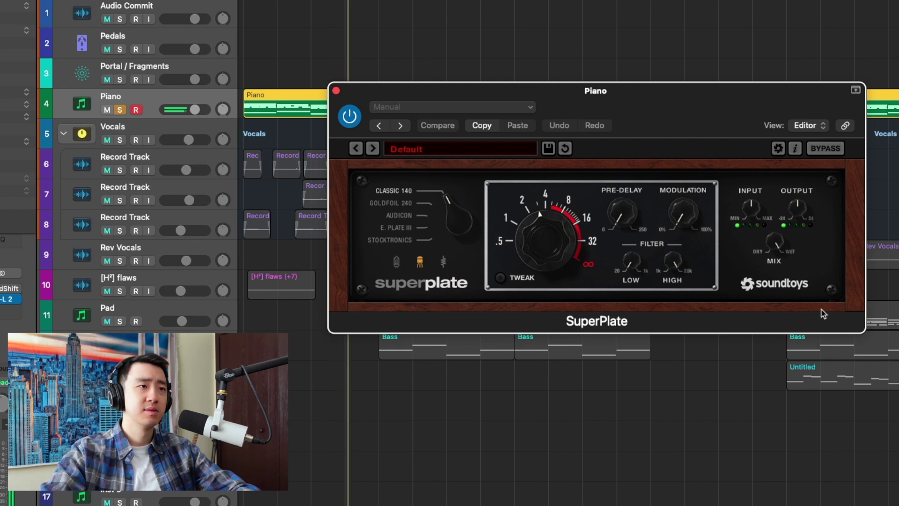
# Bypass SuperPlate on the Piano track and re-enable it to compare the dry and processed sound
pyautogui.moveTo(729, 126); pyautogui.dragTo(727, 130)
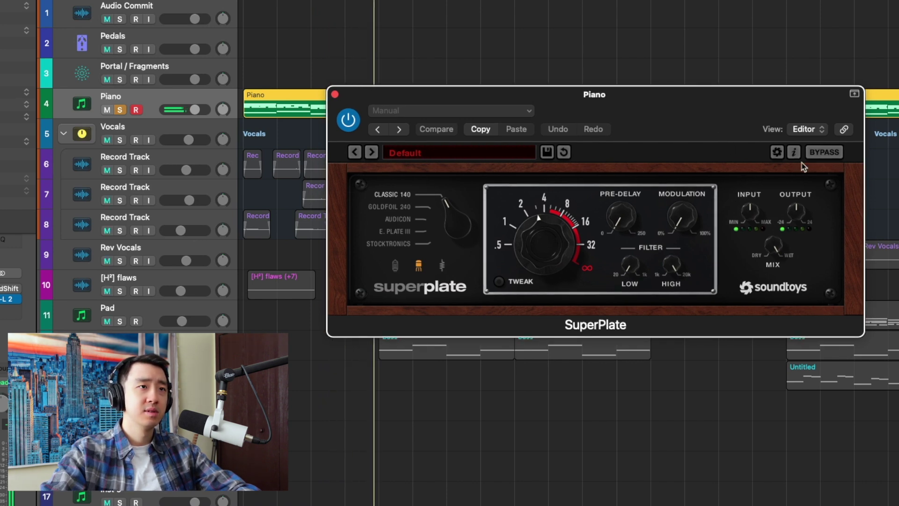
pyautogui.click(837, 152)
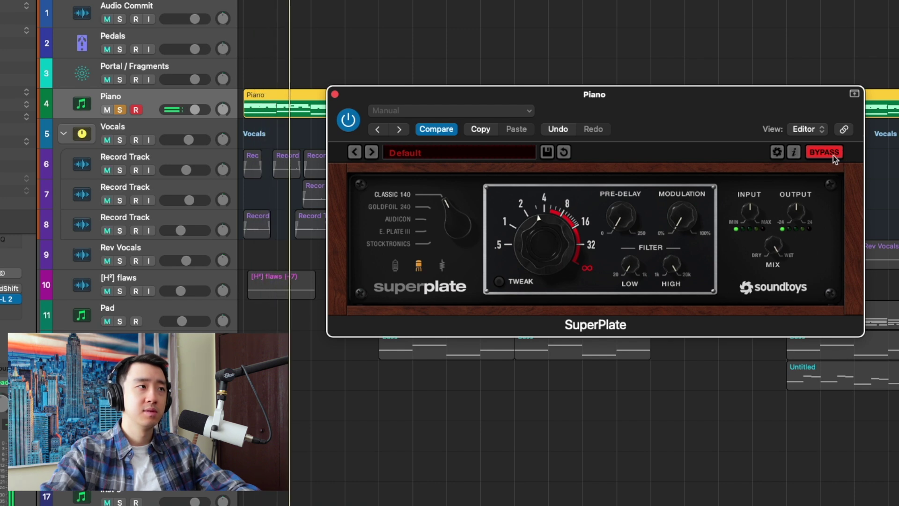
pyautogui.click(833, 155)
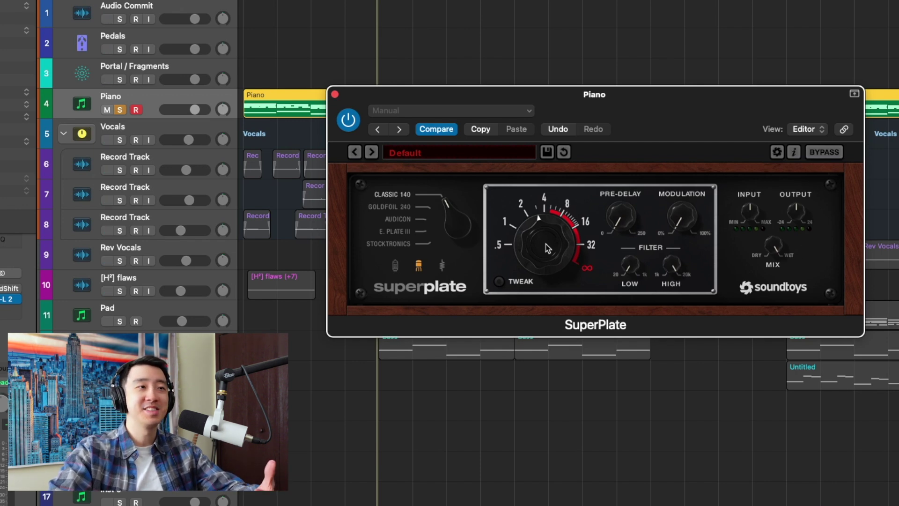
# Try a different decay time on the Piano track's SuperPlate and return the knob to its starting position
pyautogui.moveTo(549, 238); pyautogui.dragTo(542, 289)
pyautogui.moveTo(537, 243); pyautogui.dragTo(538, 239)
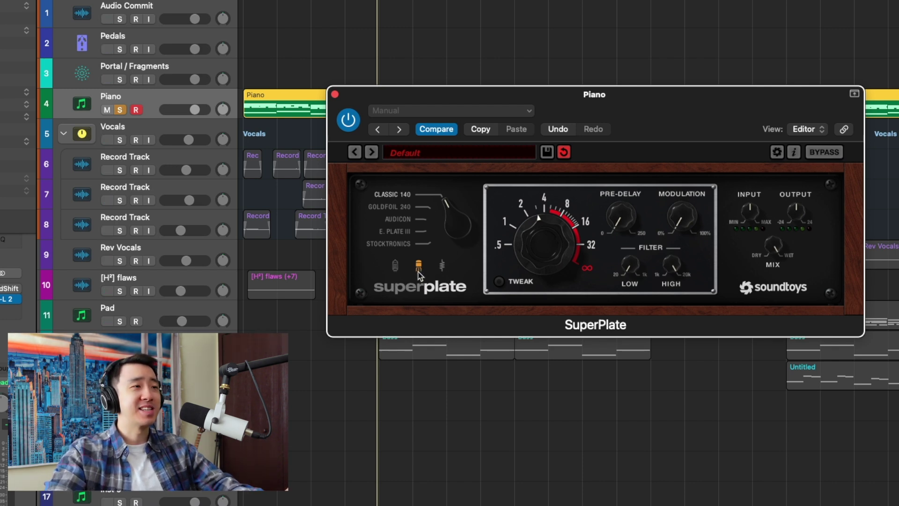
# Show SuperPlate's Tweak controls, try boosting output EQ band 1, and reset that band to flat
pyautogui.click(500, 281)
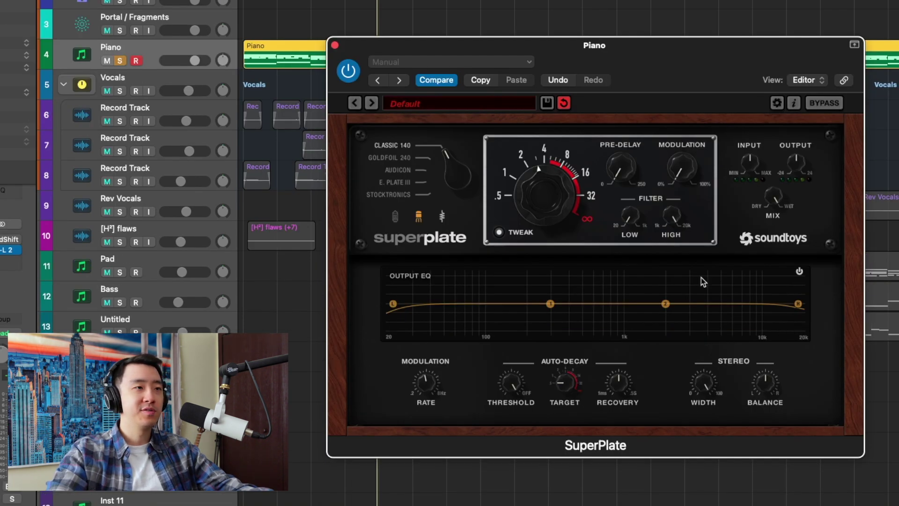
pyautogui.moveTo(551, 303)
pyautogui.mouseDown()
pyautogui.moveTo(555, 282)
pyautogui.moveTo(554, 299)
pyautogui.moveTo(554, 282)
pyautogui.moveTo(549, 292)
pyautogui.mouseUp()
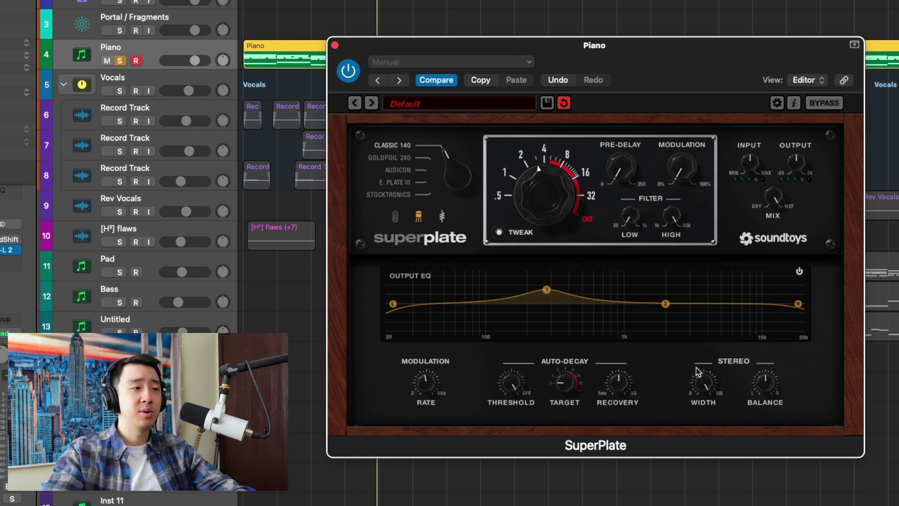
pyautogui.doubleClick(547, 289)
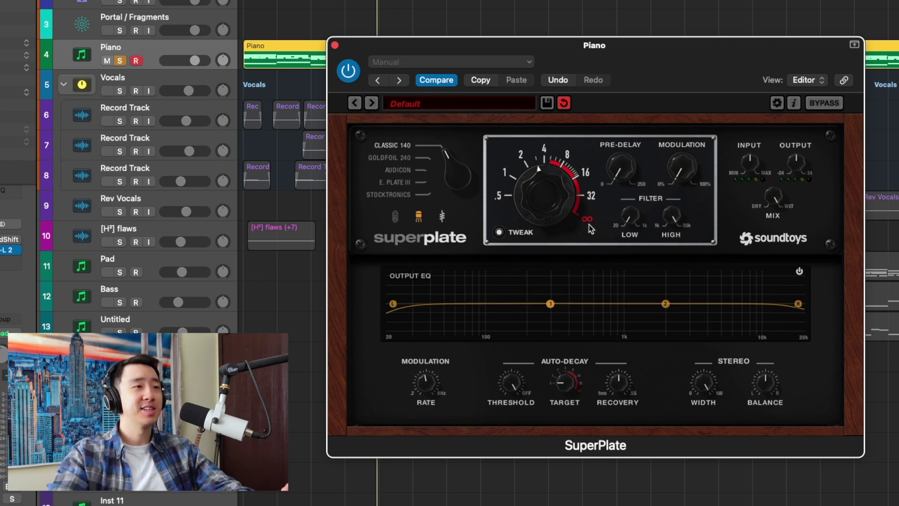
# Raise the Piano reverb's decay toward infinity and reposition the SuperPlate window
pyautogui.moveTo(563, 204); pyautogui.dragTo(809, 24)
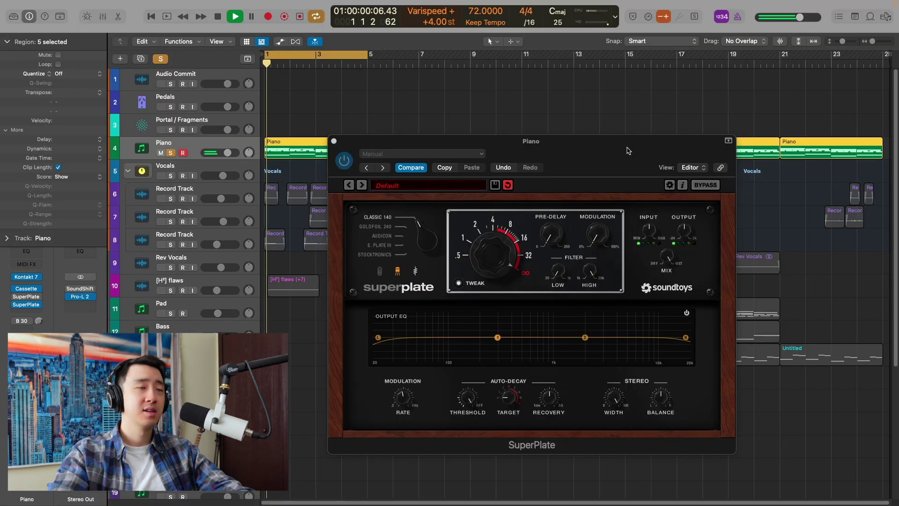
pyautogui.moveTo(698, 60); pyautogui.dragTo(712, 37)
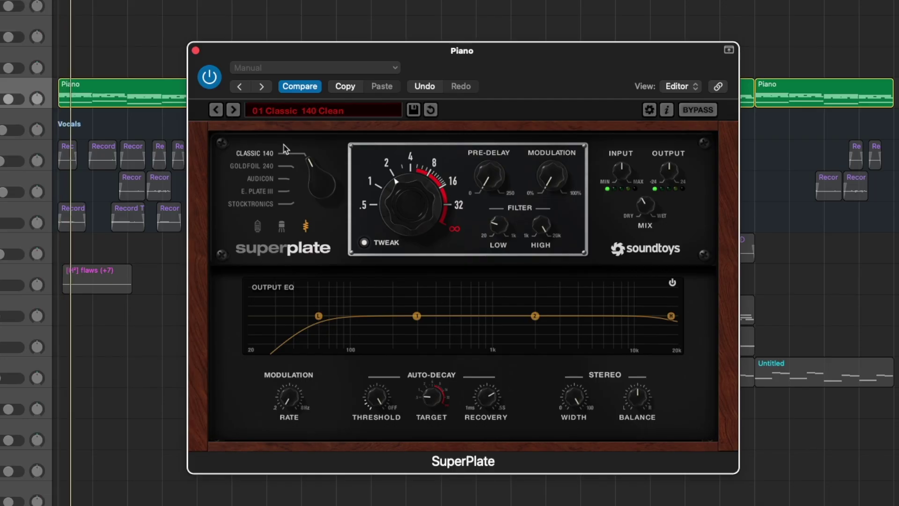
# Audition SuperPlate's presets in order on the Piano track, from 02 Classic 140 Mono Tube through 11 Short Tube Goldfoil
pyautogui.click(236, 113)
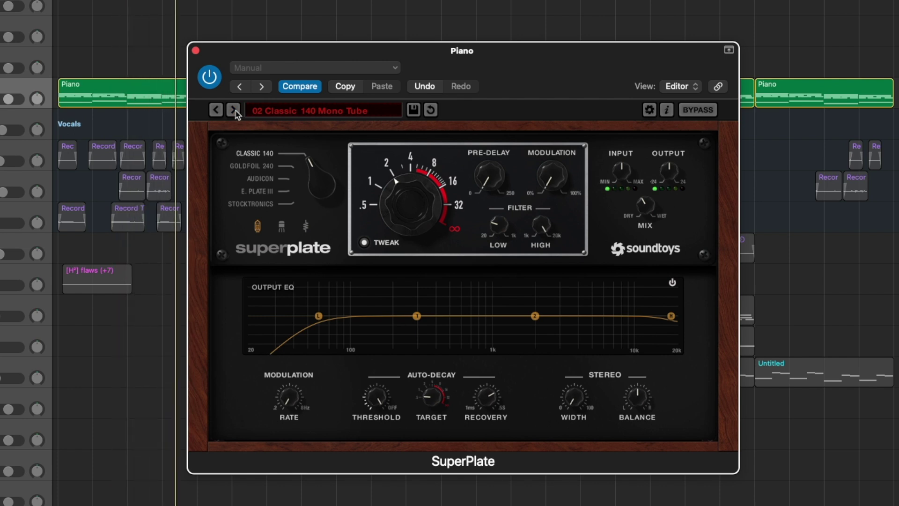
pyautogui.click(233, 110)
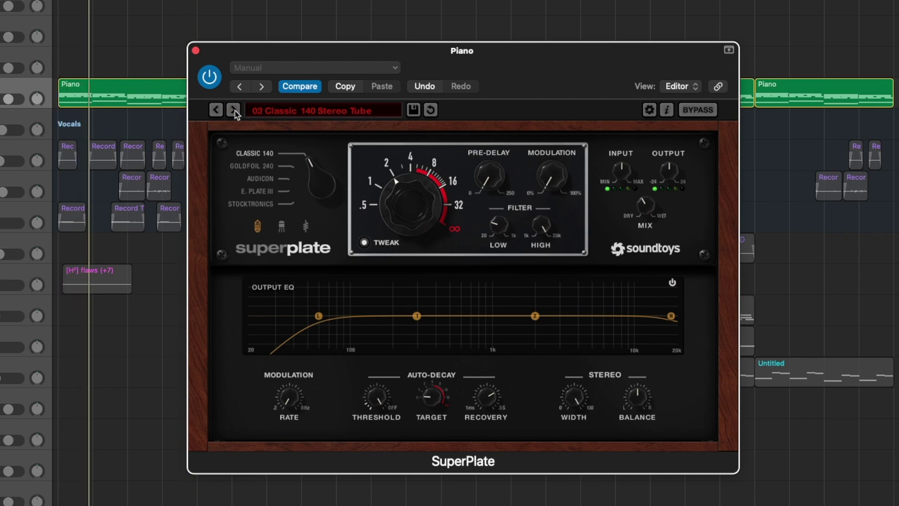
pyautogui.click(235, 112)
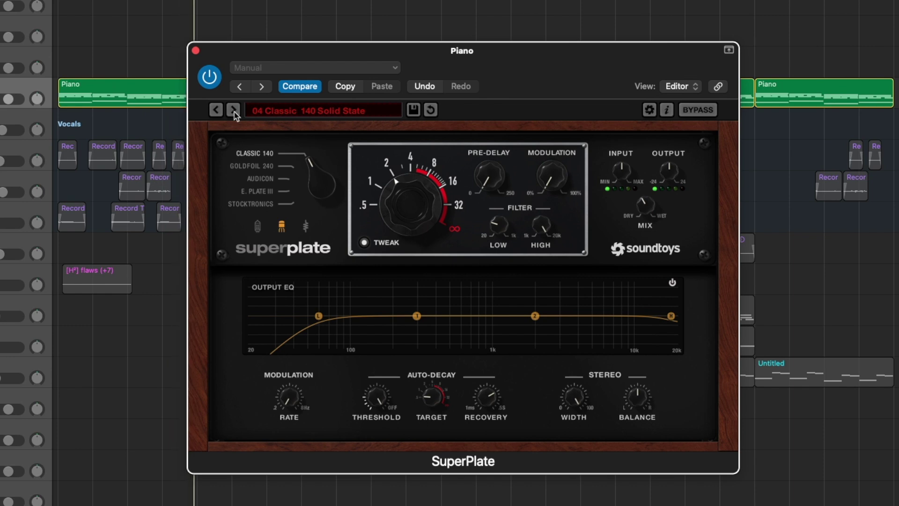
pyautogui.click(234, 111)
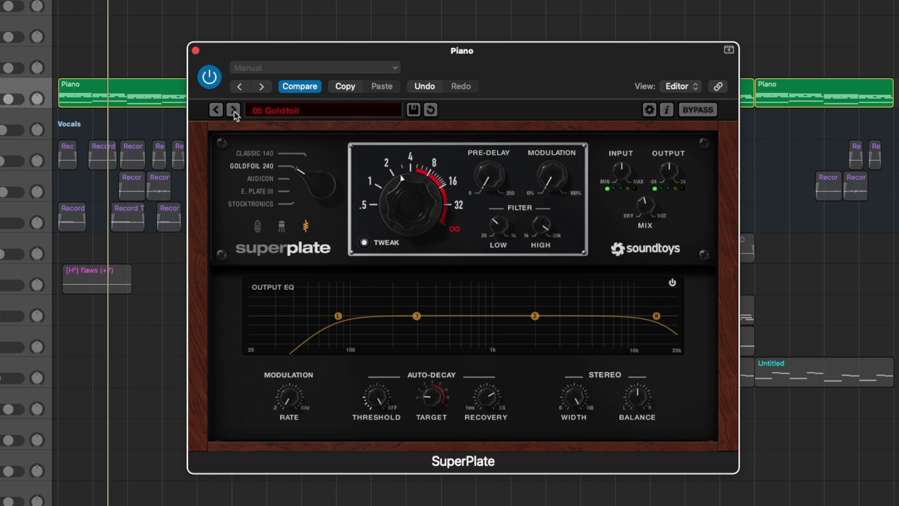
pyautogui.click(235, 113)
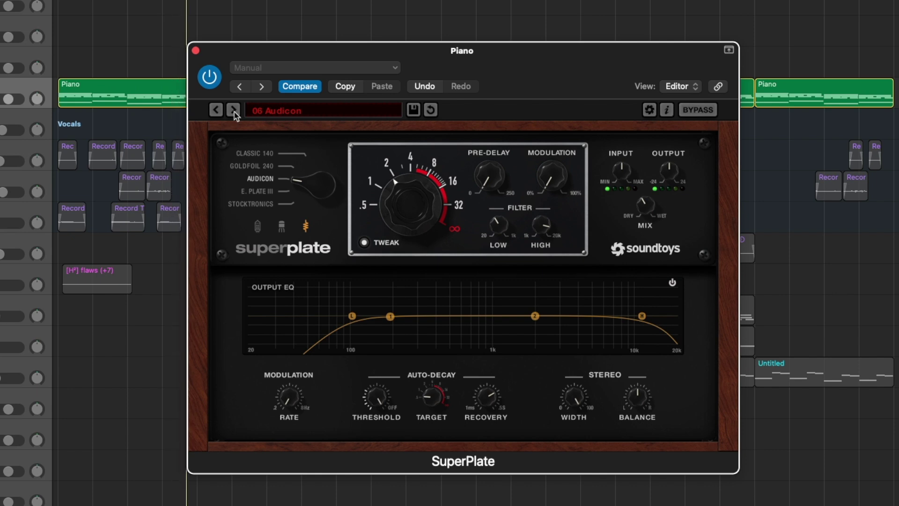
pyautogui.click(234, 112)
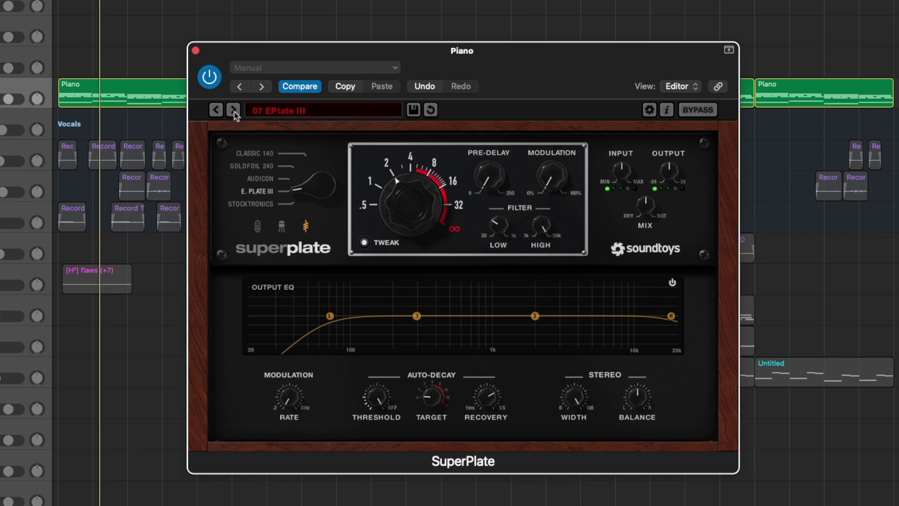
pyautogui.click(234, 112)
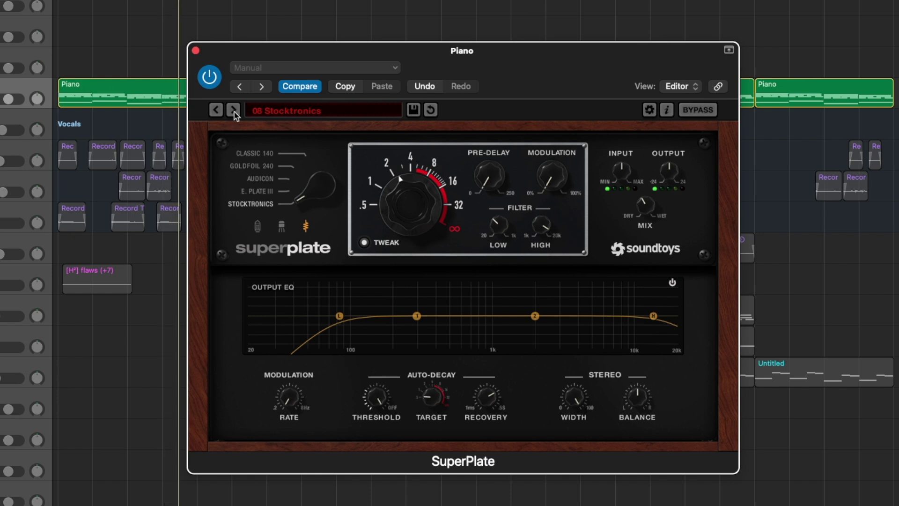
pyautogui.click(234, 112)
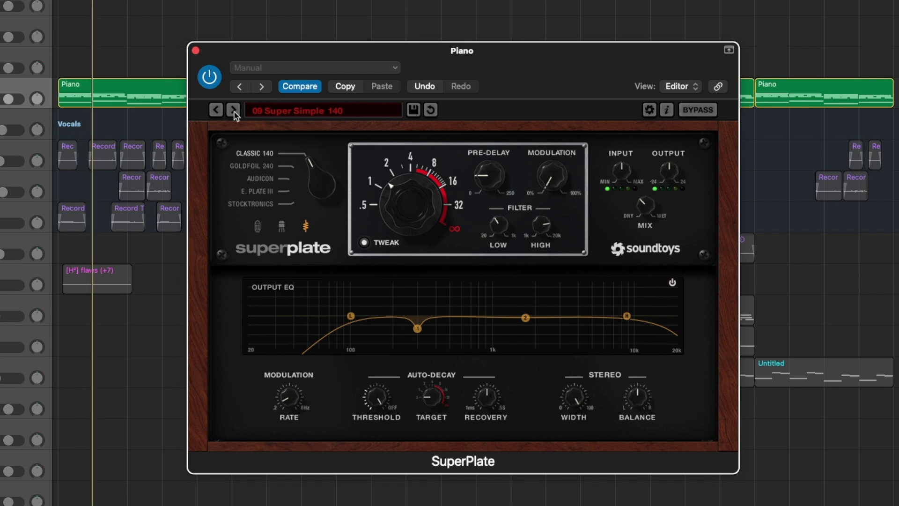
pyautogui.click(234, 110)
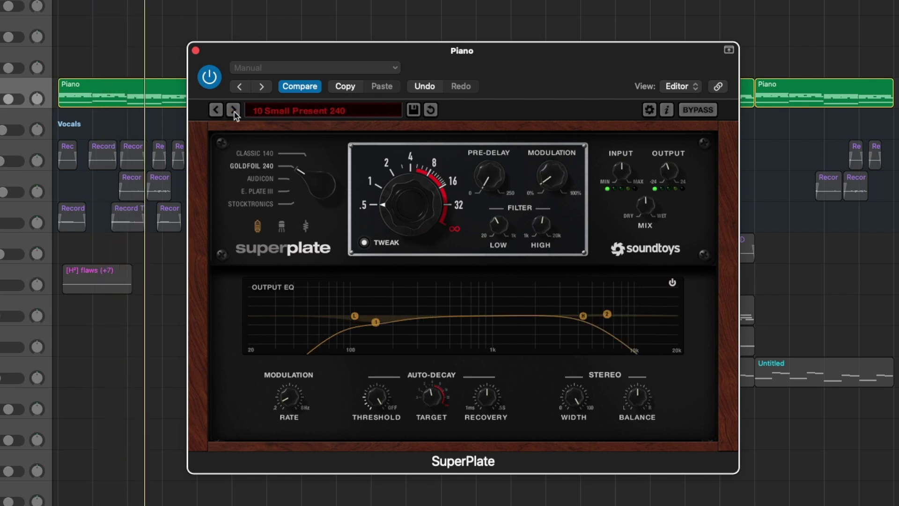
pyautogui.click(234, 110)
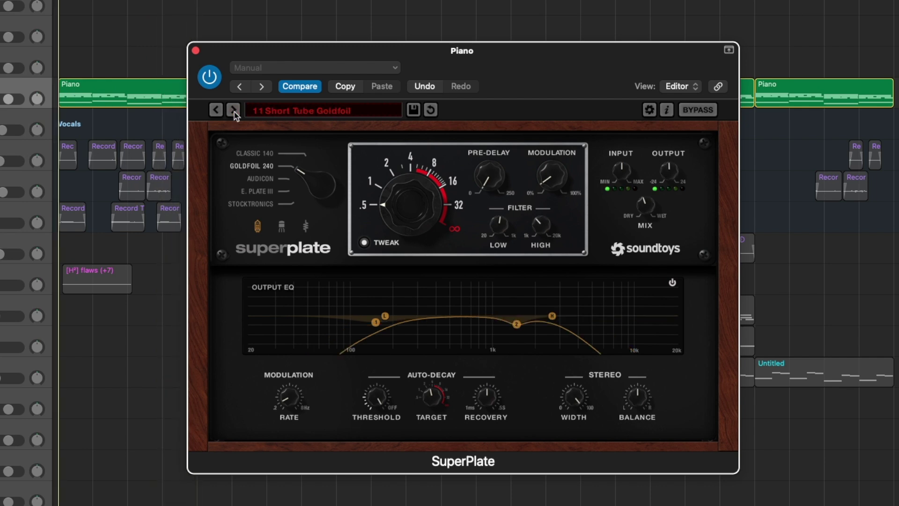
# Browse SuperPlate's preset categories and switch the Piano reverb from Back Wall Slap to the Big Empty Studio preset
pyautogui.click(323, 111)
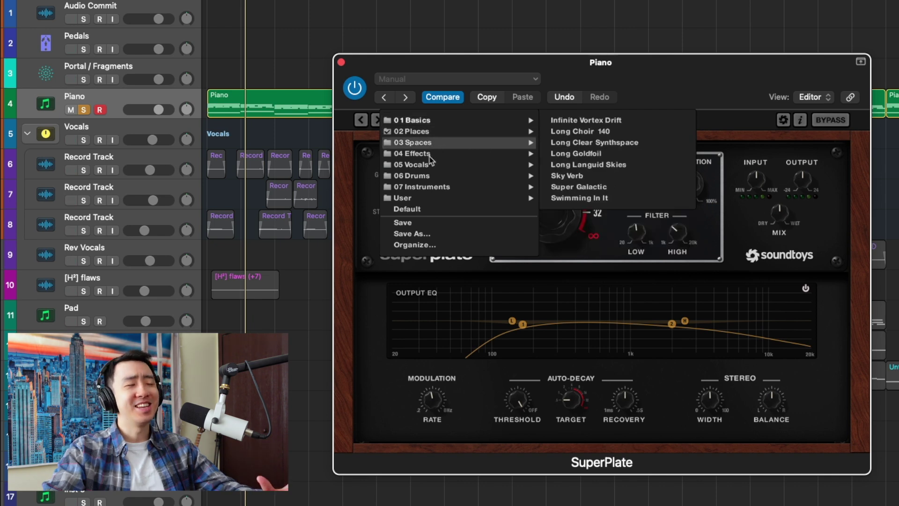
pyautogui.moveTo(431, 135)
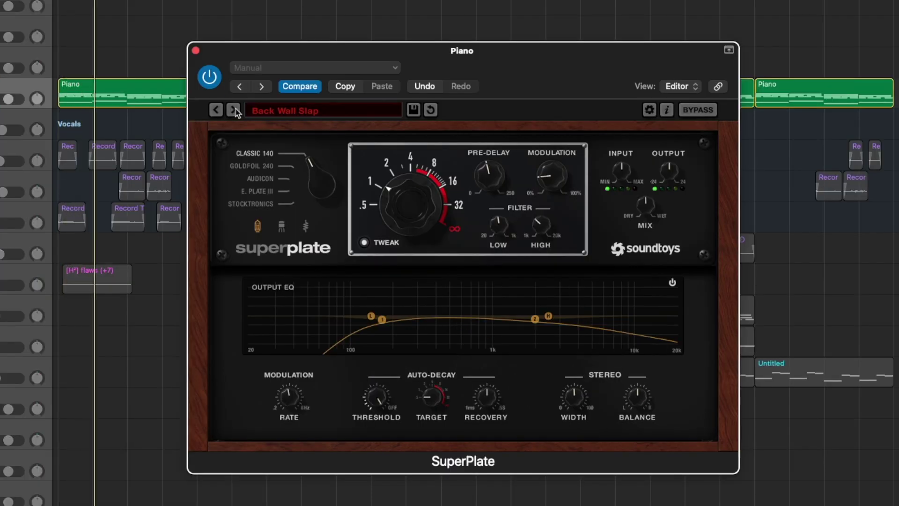
pyautogui.click(233, 110)
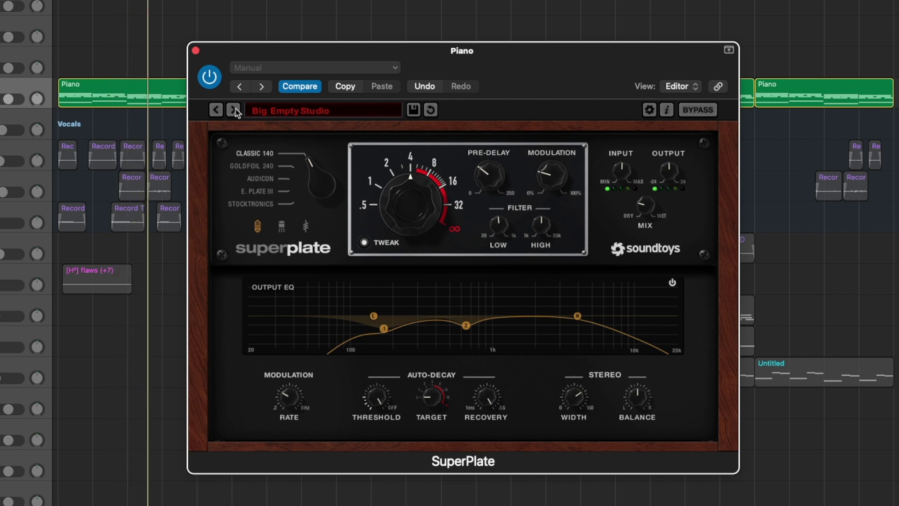
# Audition SuperPlate's Places presets in order on the Piano track, from Big Garage through Warehouse, and end the bypass comparison
pyautogui.click(233, 110)
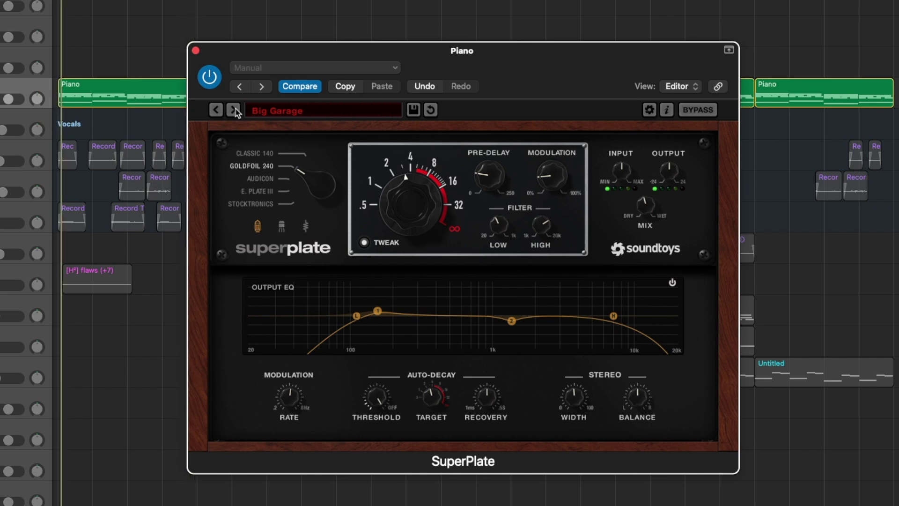
pyautogui.click(233, 110)
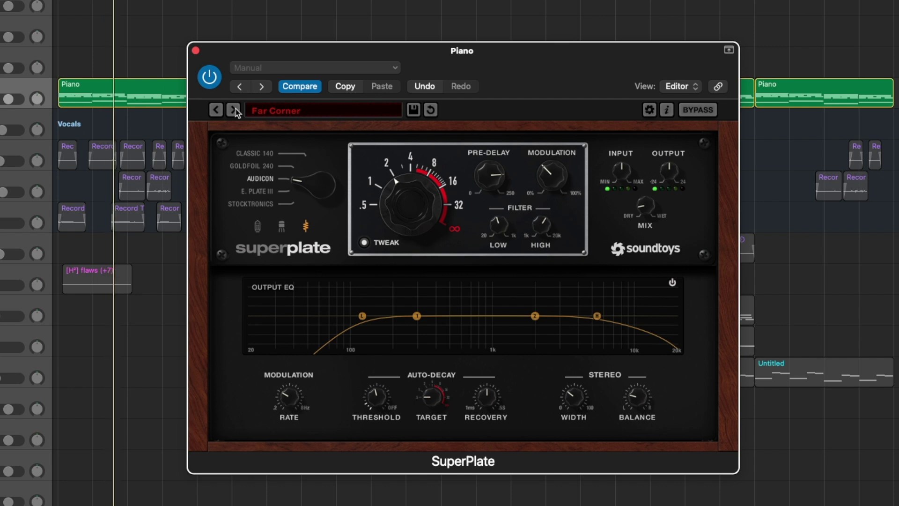
pyautogui.click(233, 110)
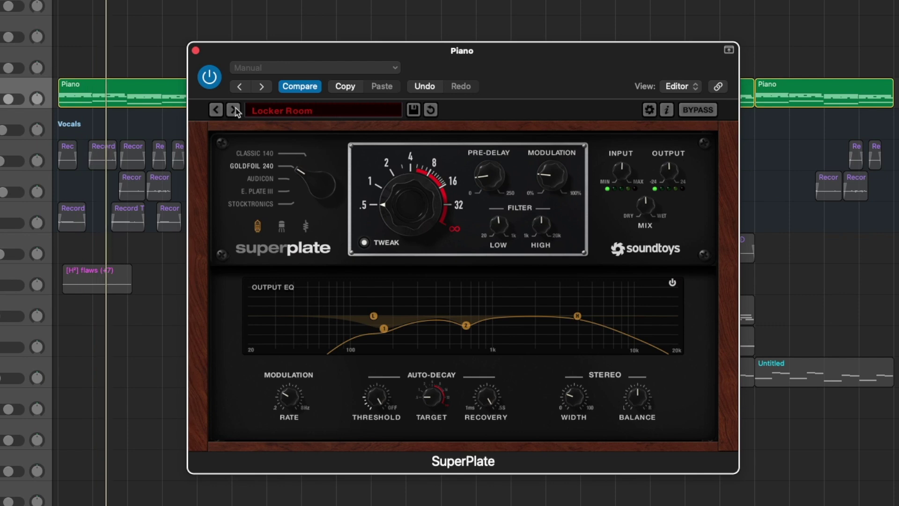
pyautogui.click(234, 110)
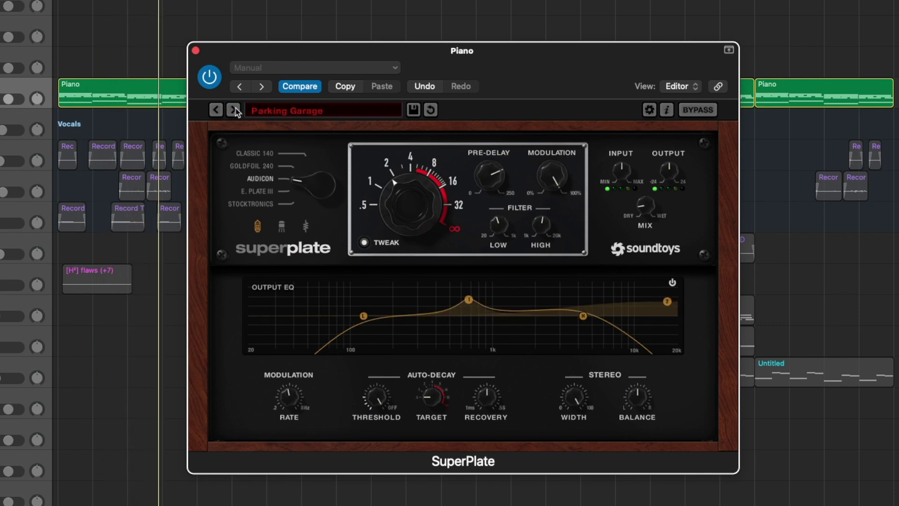
pyautogui.click(233, 110)
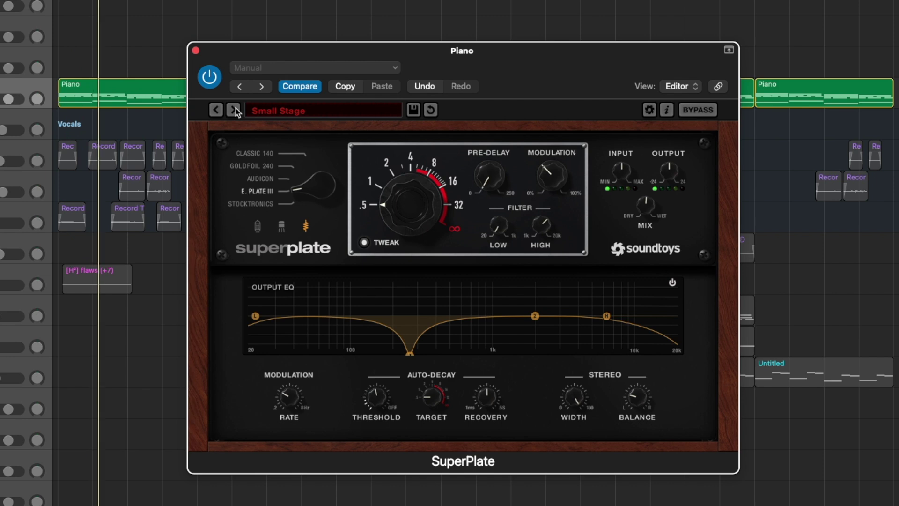
pyautogui.click(234, 110)
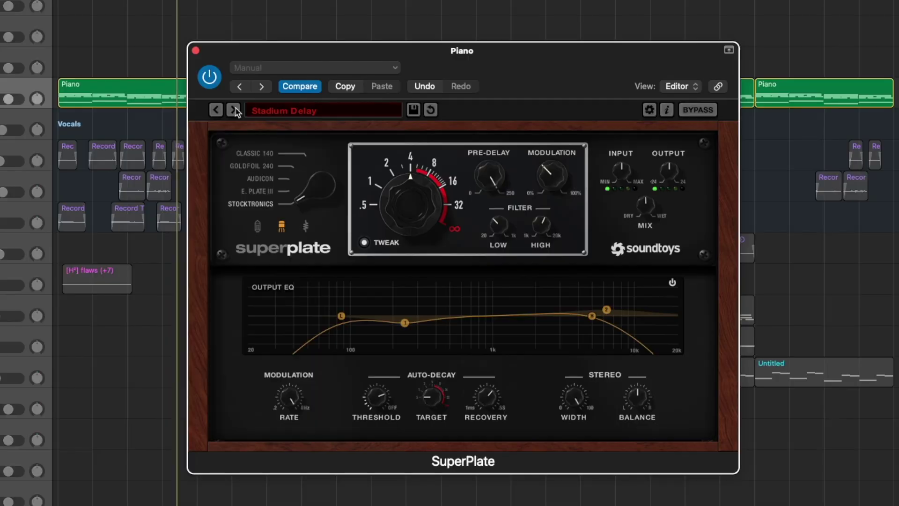
pyautogui.click(233, 110)
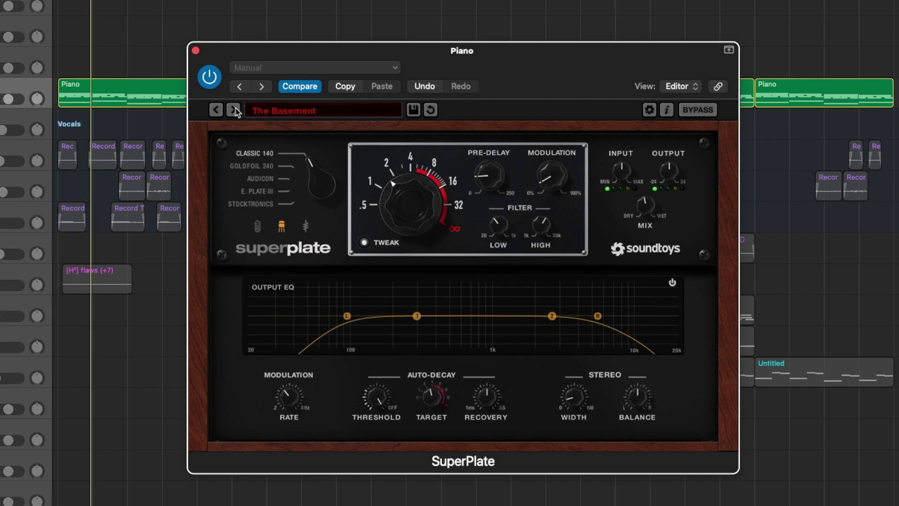
pyautogui.click(234, 110)
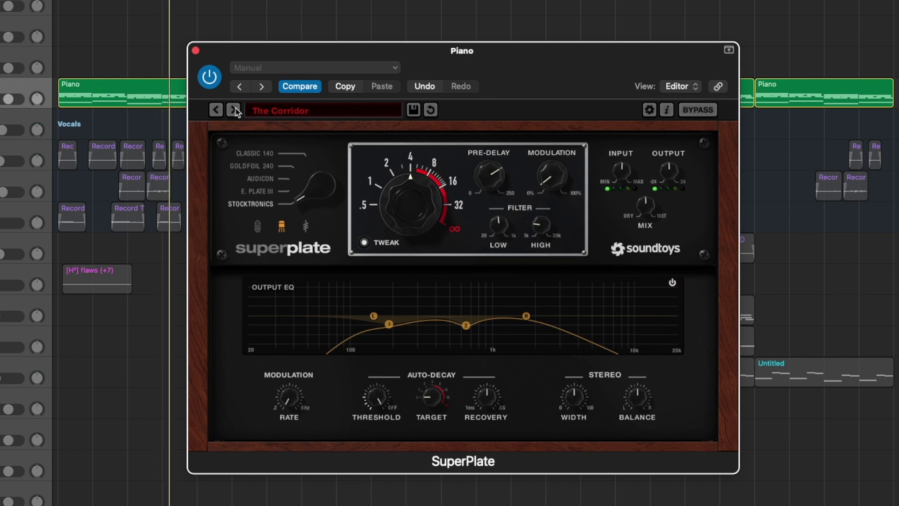
pyautogui.click(234, 110)
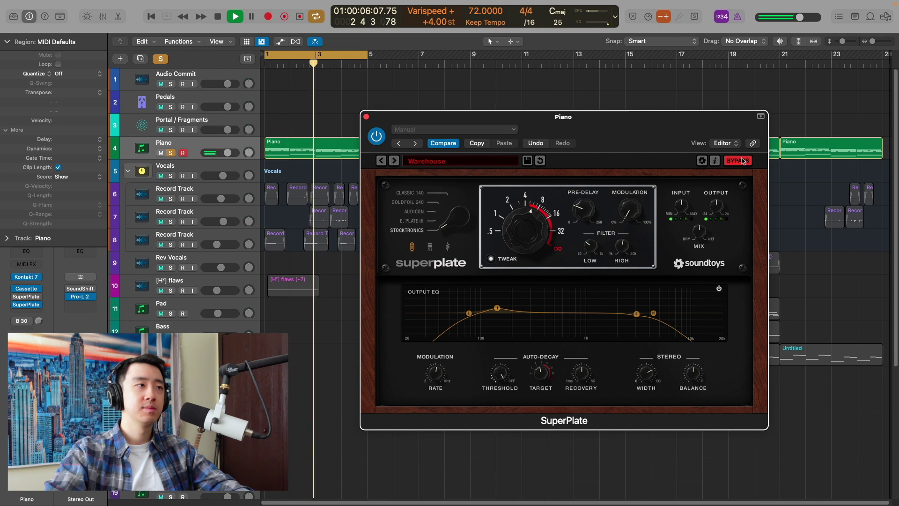
pyautogui.click(743, 161)
# Load Infinite Vortex Drift from the Spaces presets on the Piano reverb and audition the following presets in order through Super Galactic
pyautogui.click(440, 162)
pyautogui.moveTo(429, 178)
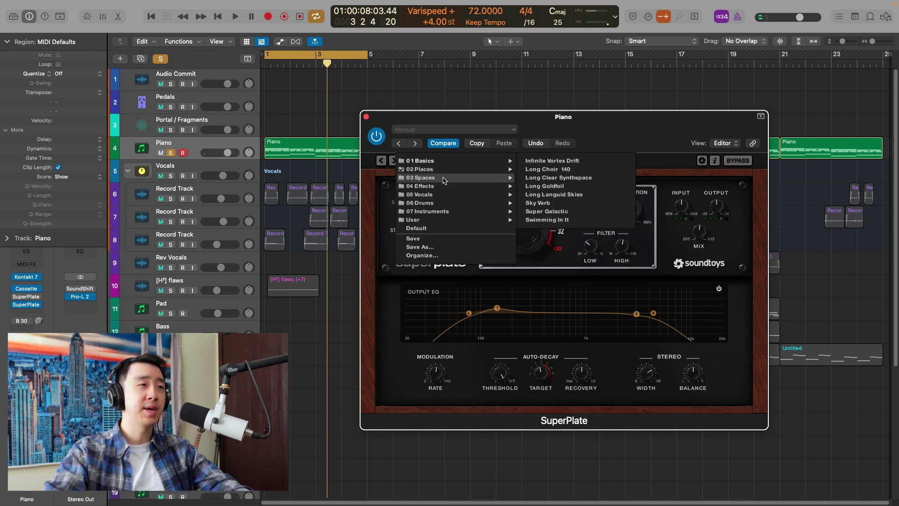
pyautogui.click(552, 160)
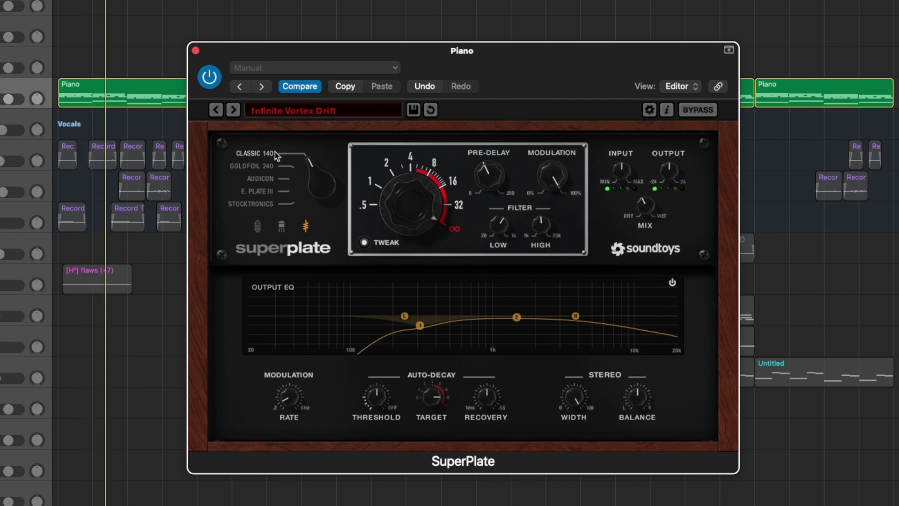
pyautogui.click(234, 110)
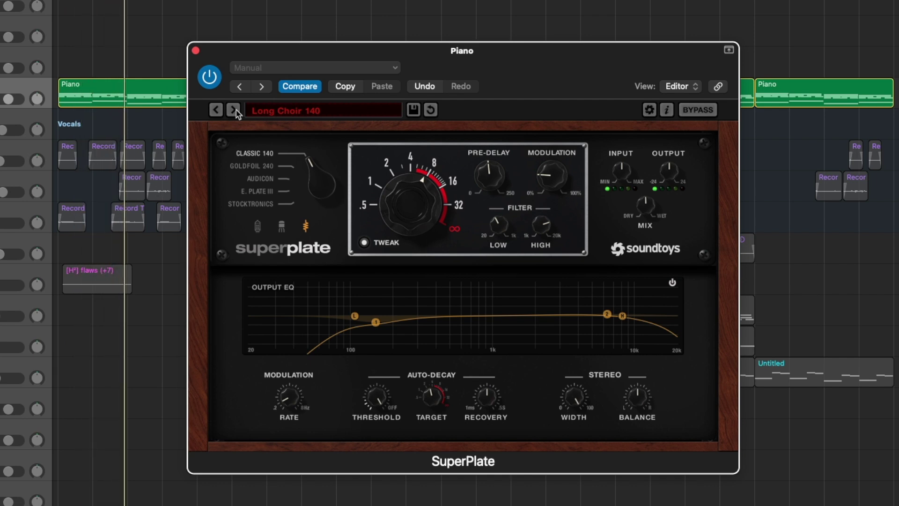
pyautogui.click(234, 110)
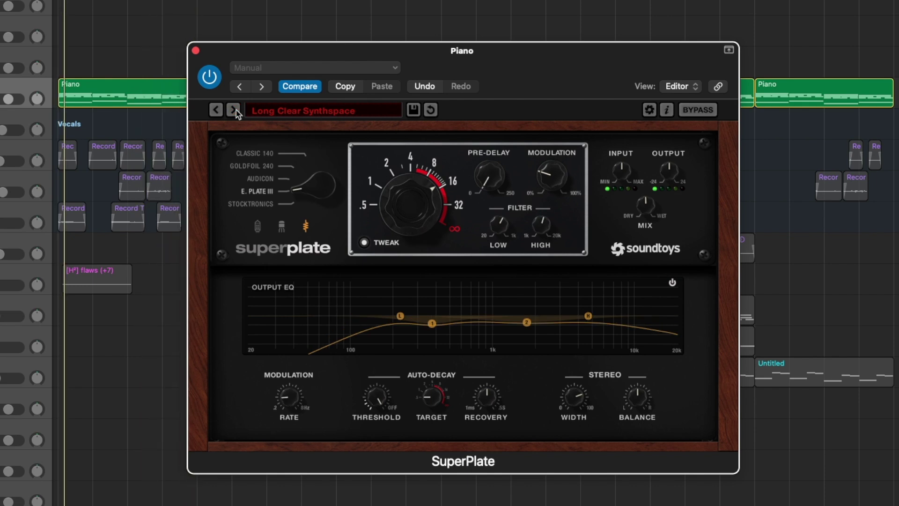
pyautogui.click(234, 110)
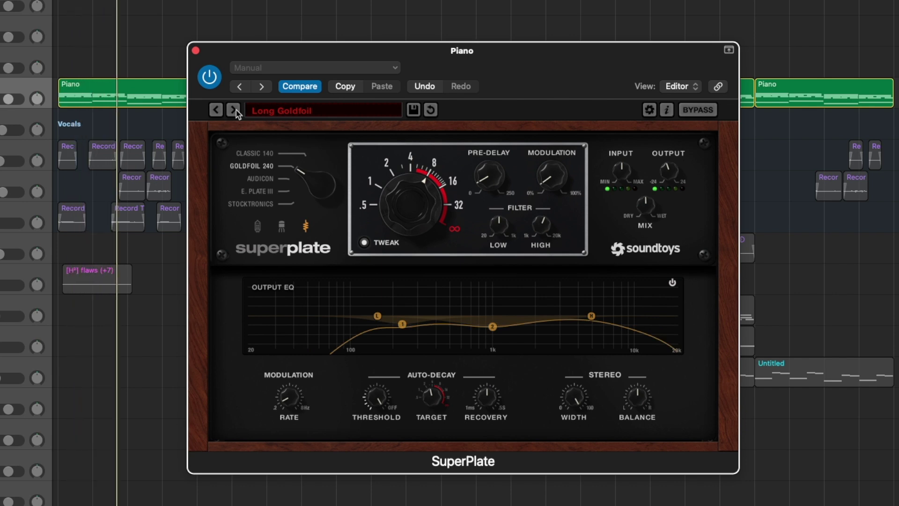
pyautogui.click(234, 111)
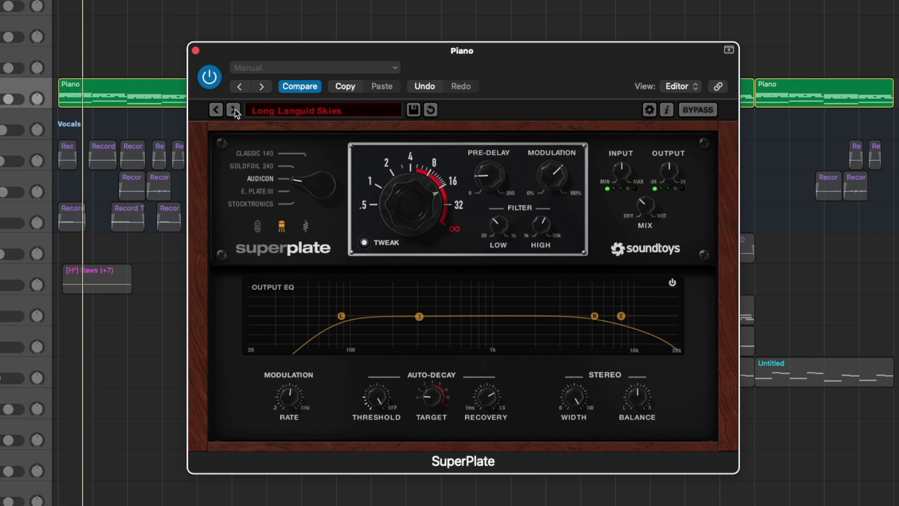
pyautogui.click(234, 110)
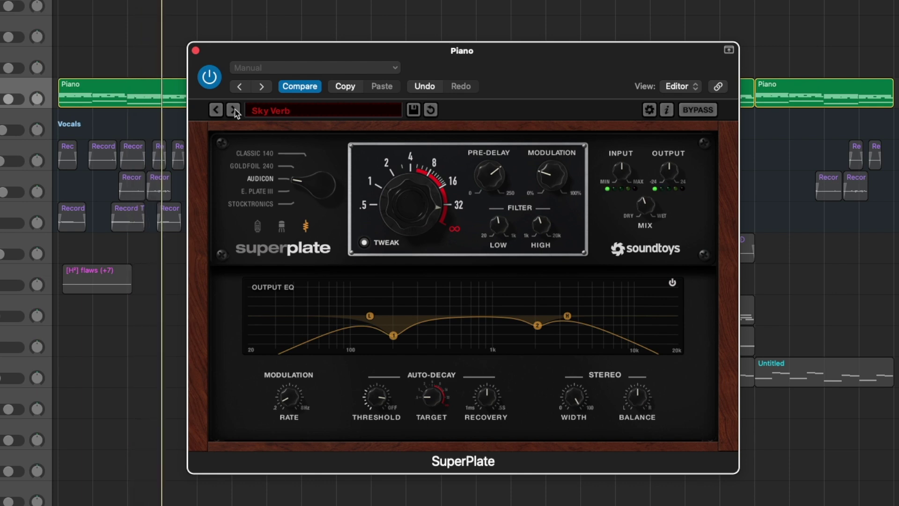
pyautogui.click(234, 110)
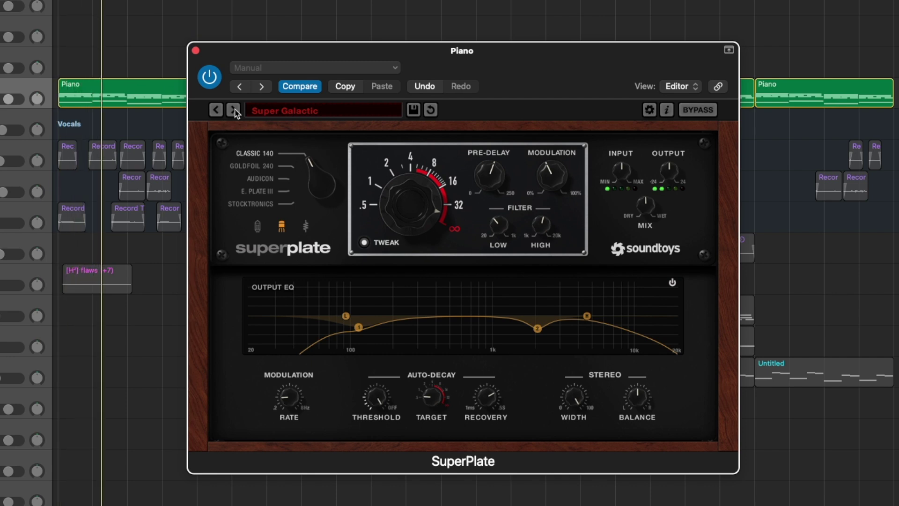
# Advance the Piano reverb to the Effects preset Amped Room and close its SuperPlate window
pyautogui.click(233, 110)
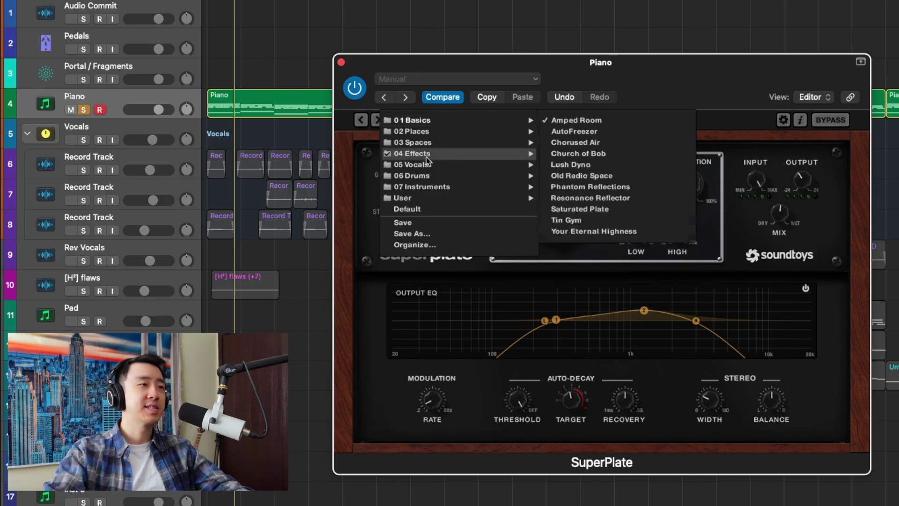
pyautogui.moveTo(425, 165)
pyautogui.press('Escape')
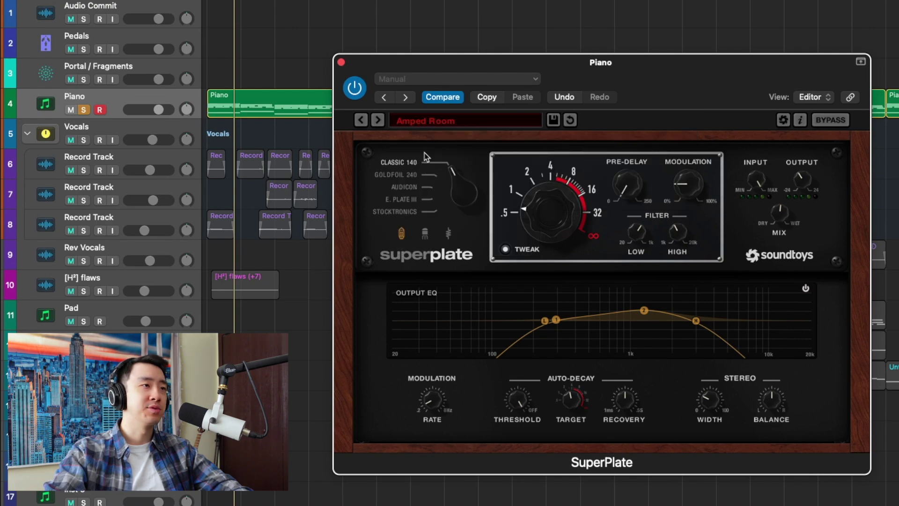
pyautogui.click(341, 63)
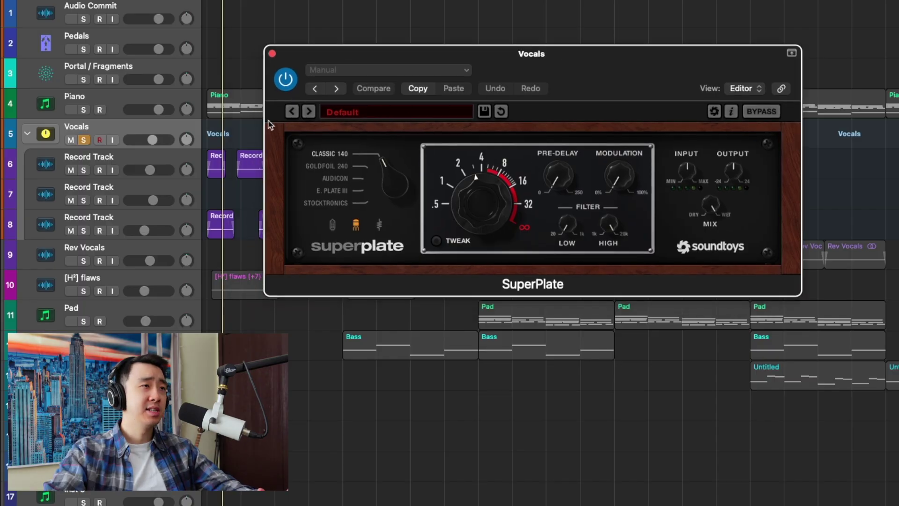
# Load the Ballad Vocals preset on the Vocals track's SuperPlate and re-enable the reverb after comparing it bypassed
pyautogui.click(338, 114)
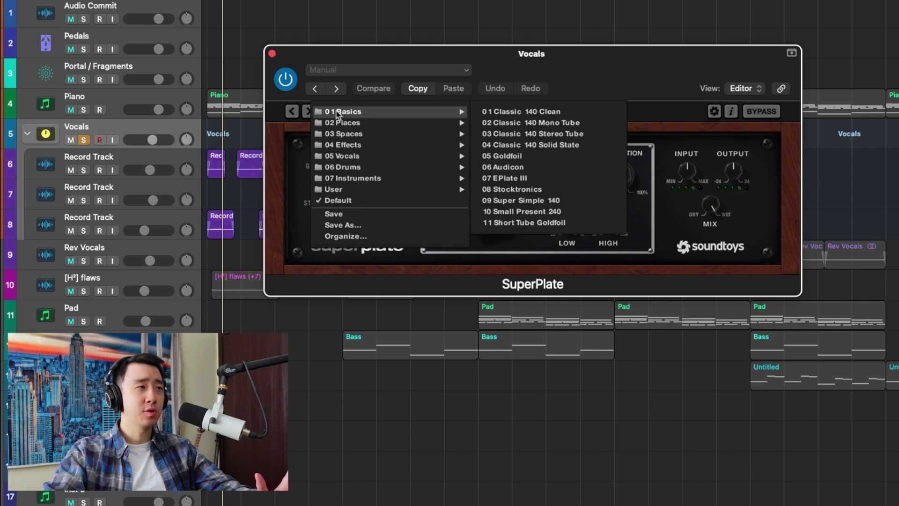
pyautogui.moveTo(345, 156)
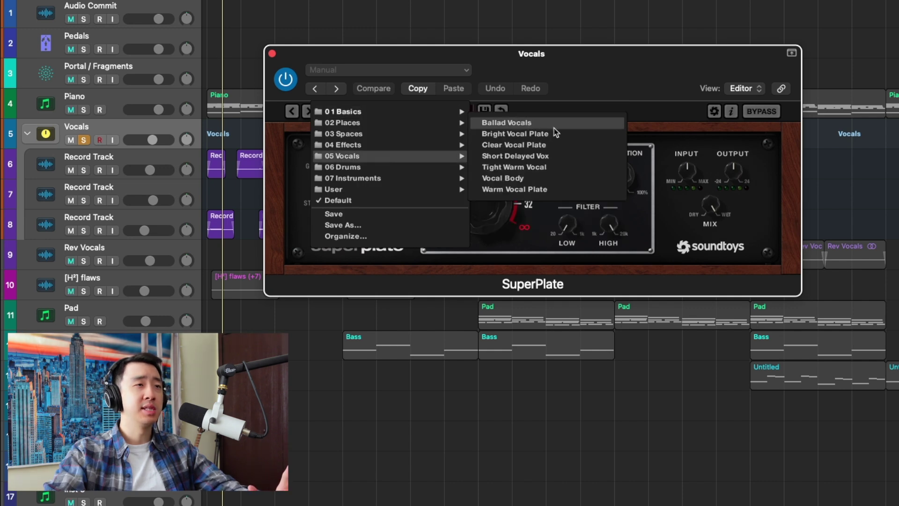
pyautogui.click(503, 121)
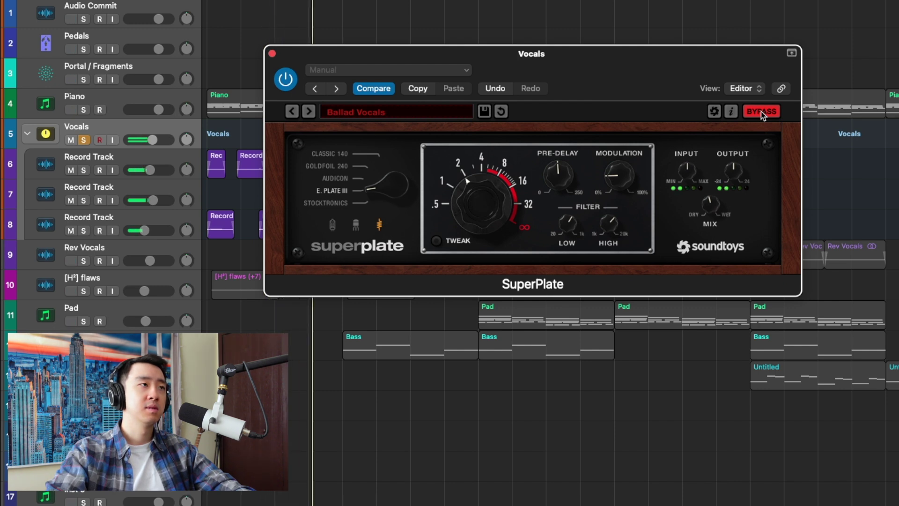
pyautogui.click(762, 112)
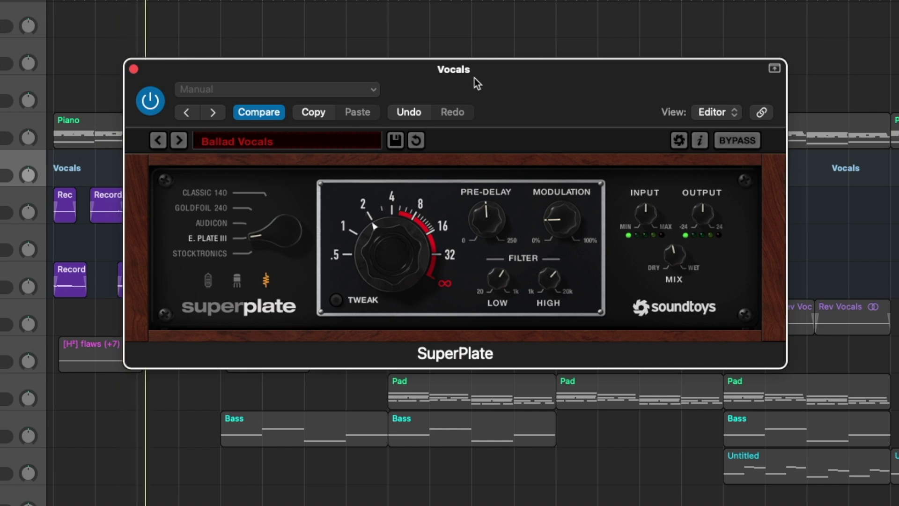
# Audition the vocal presets in order from Bright Vocal Plate onward, settle on Warm Vocal Plate, and close the Vocals SuperPlate window
pyautogui.click(180, 140)
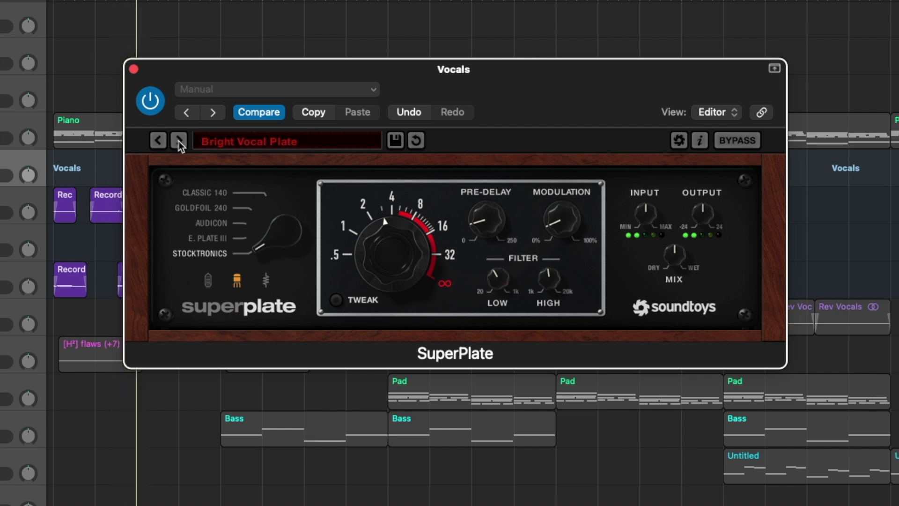
pyautogui.click(179, 140)
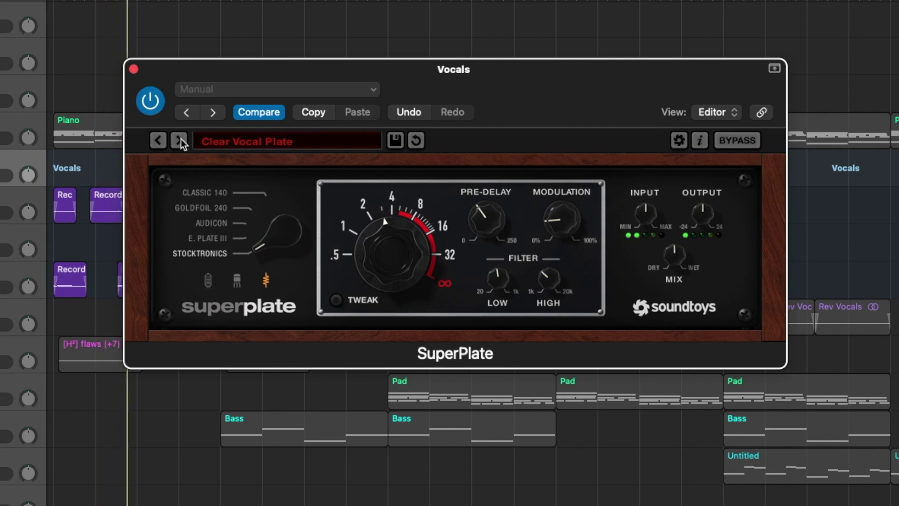
pyautogui.click(179, 140)
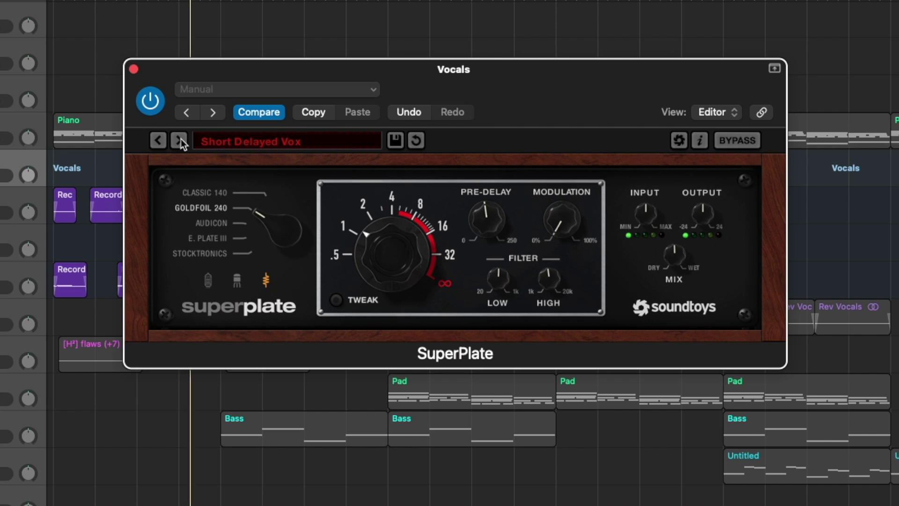
pyautogui.click(180, 140)
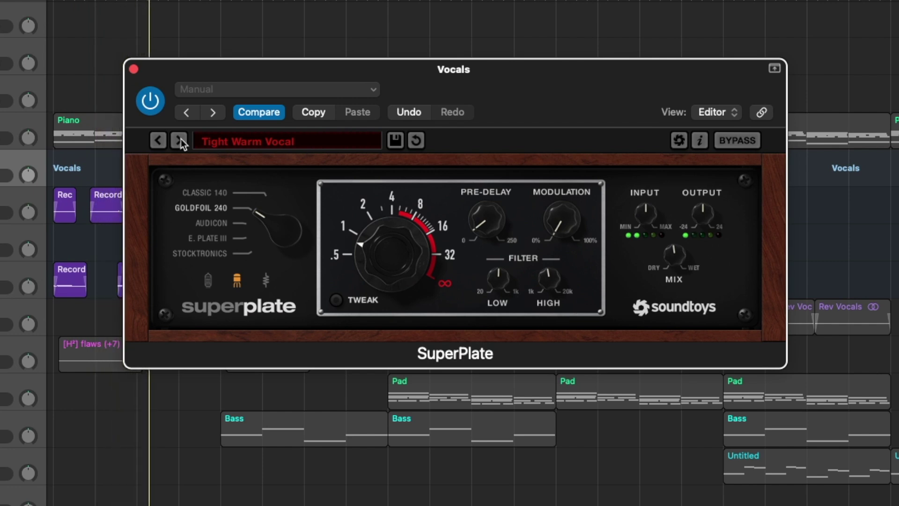
pyautogui.click(179, 140)
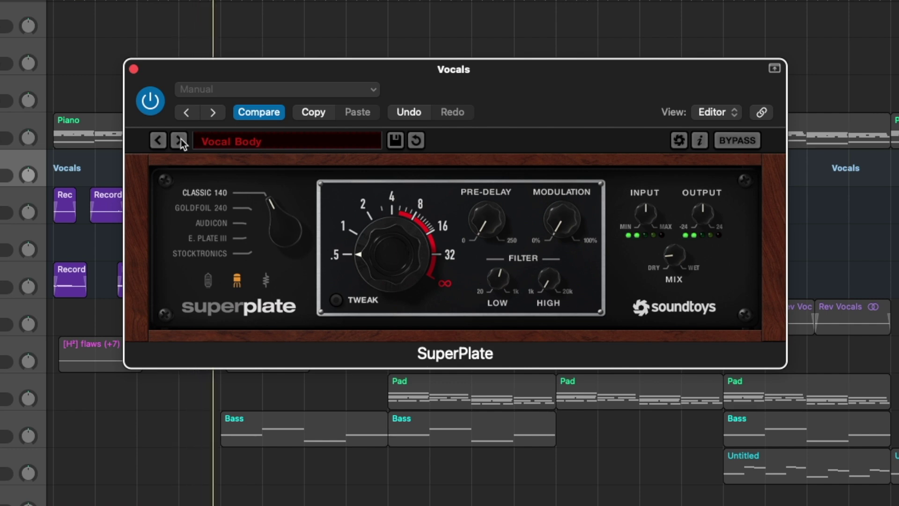
pyautogui.click(179, 140)
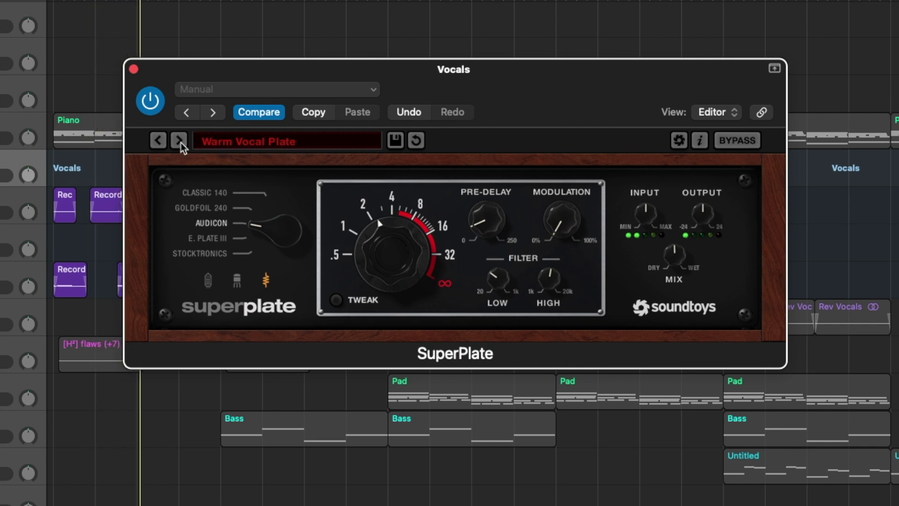
pyautogui.click(180, 140)
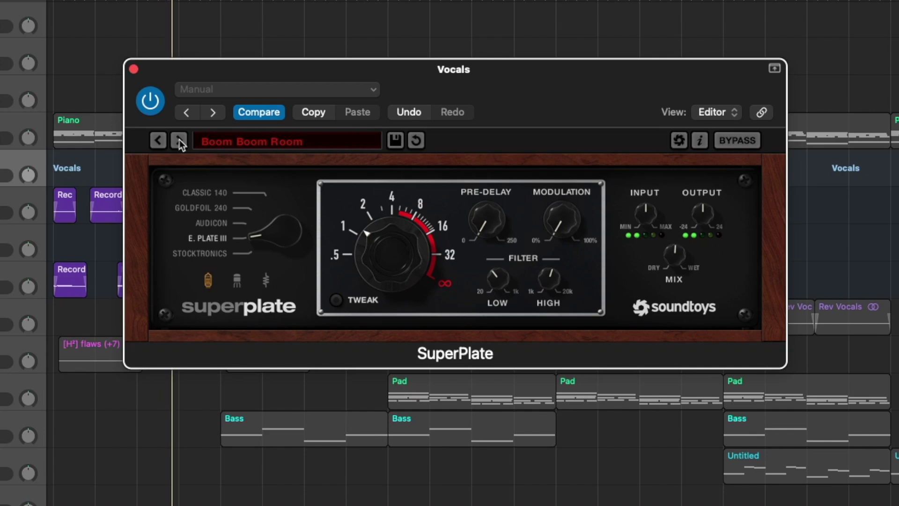
pyautogui.click(160, 139)
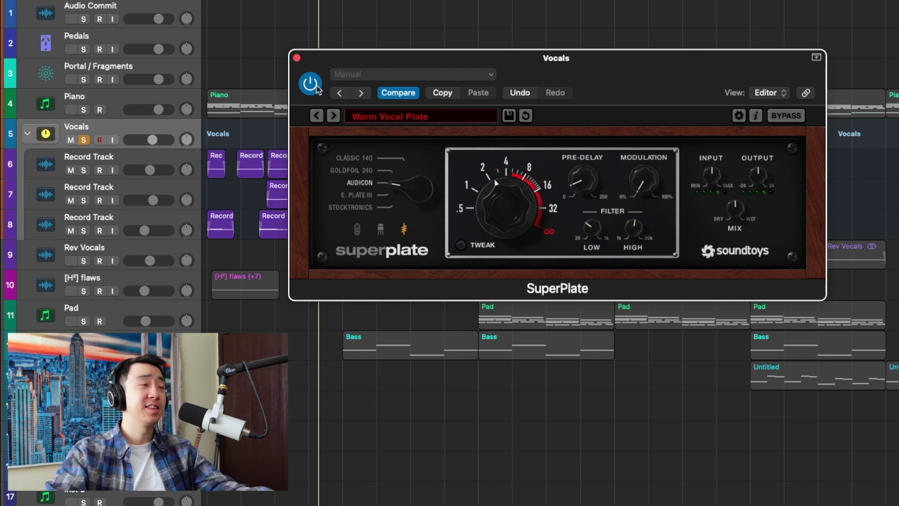
pyautogui.click(297, 57)
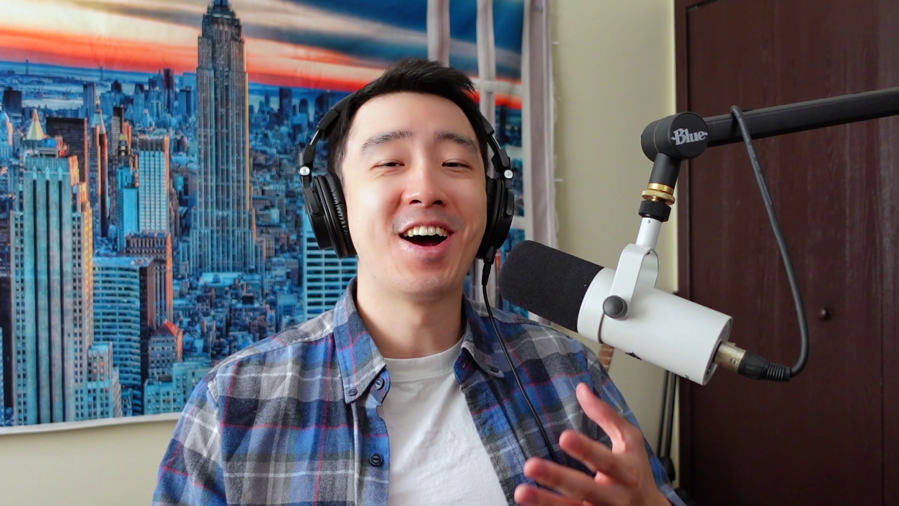